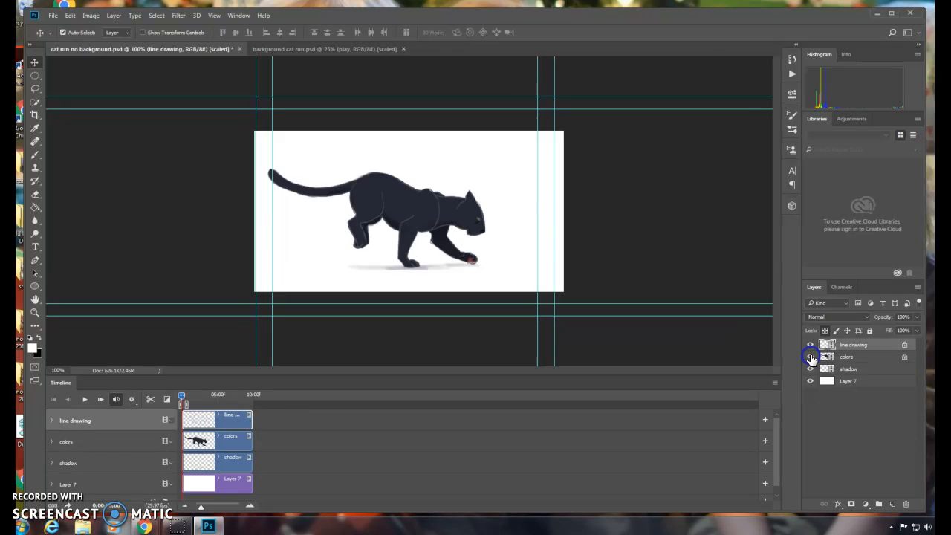
Step: Toggle the shadow layer's visibility and play the cat run animation in the timeline to preview it
{"action": "left_click", "coordinate": [810, 370]}
{"action": "left_click", "coordinate": [810, 369]}
{"action": "left_click", "coordinate": [811, 370]}
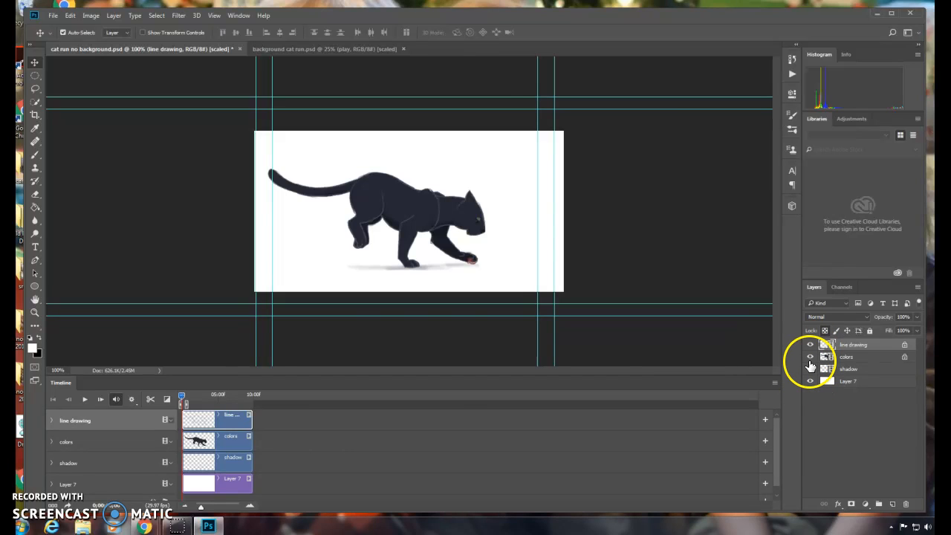
{"action": "left_click", "coordinate": [84, 399]}
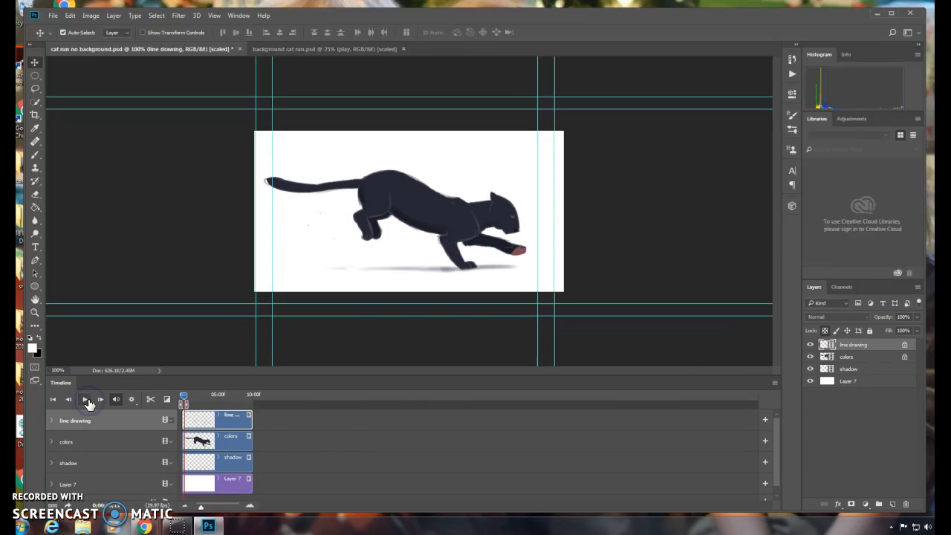
{"action": "left_click", "coordinate": [86, 399]}
{"action": "left_click_drag", "start_coordinate": [204, 509], "coordinate": [216, 510]}
{"action": "left_click", "coordinate": [84, 399]}
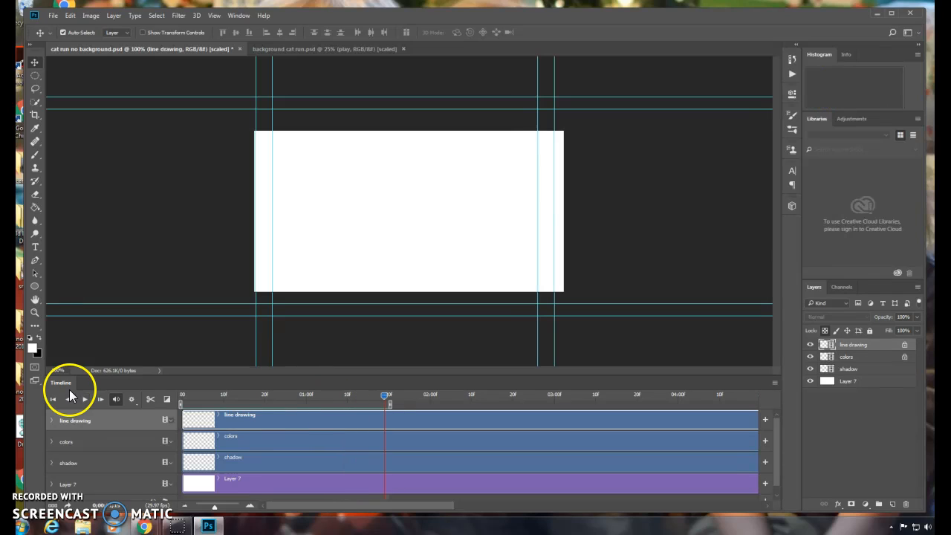
{"action": "left_click_drag", "start_coordinate": [379, 401], "coordinate": [231, 409]}
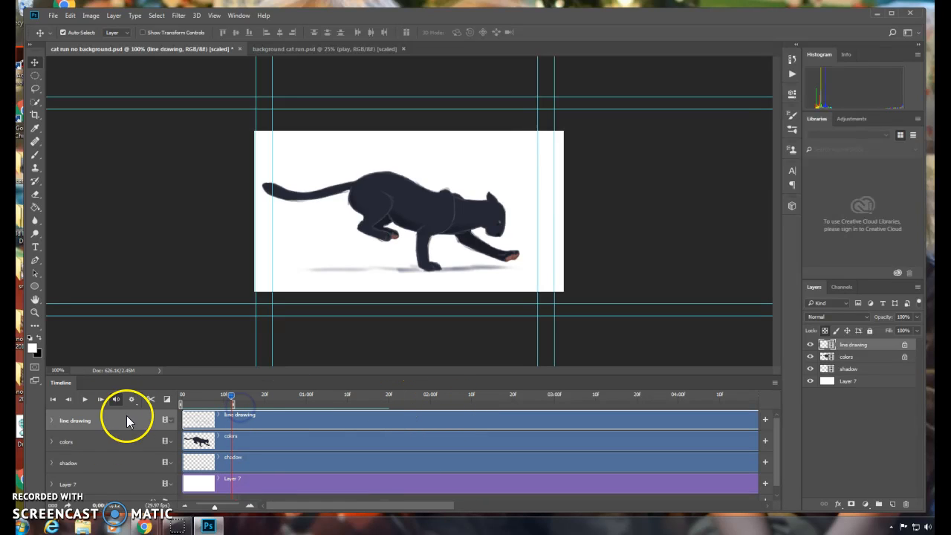
{"action": "left_click", "coordinate": [85, 401]}
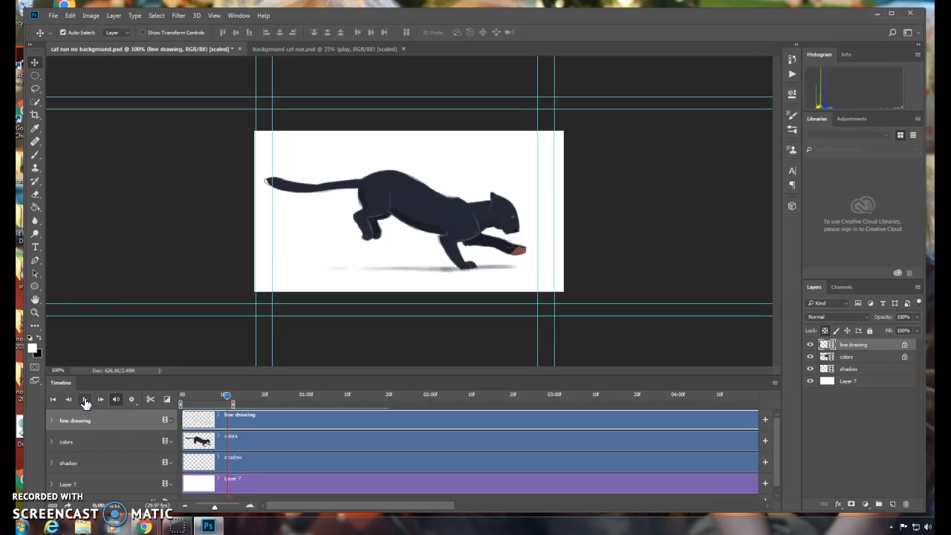
Step: Turn on loop playback in the timeline settings and play the animation again
{"action": "left_click", "coordinate": [132, 399]}
{"action": "left_click", "coordinate": [132, 421]}
{"action": "left_click", "coordinate": [84, 400]}
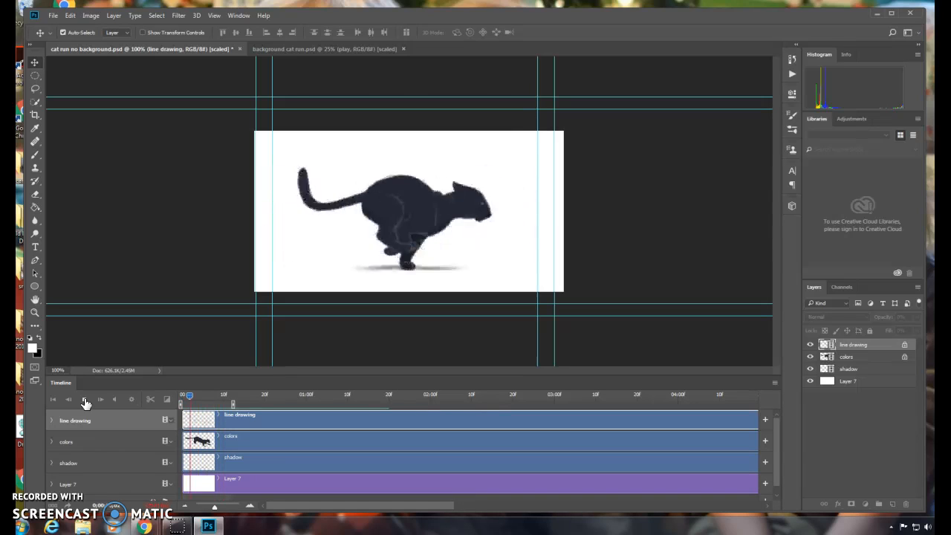
{"action": "left_click", "coordinate": [85, 401]}
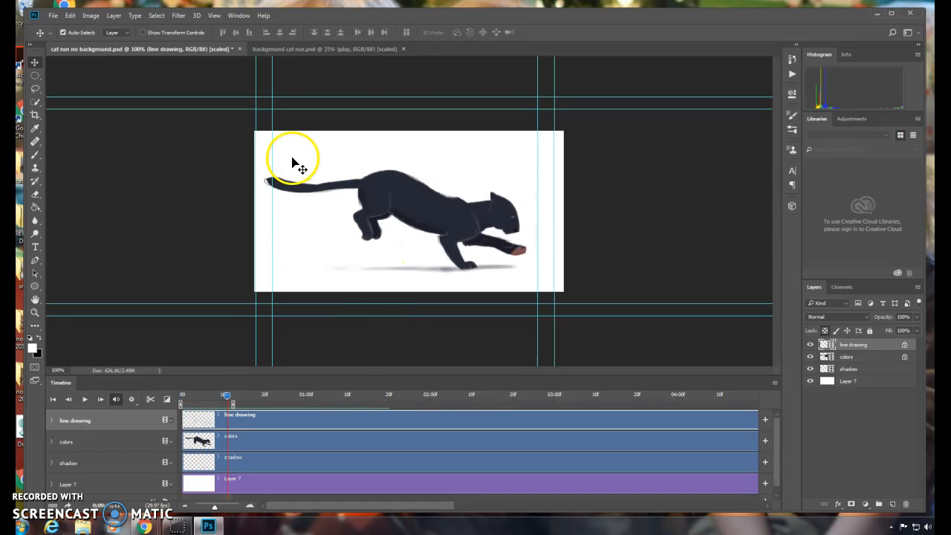
Step: Switch to the background cat run document, select the entire forest image and copy it
{"action": "left_click", "coordinate": [347, 48]}
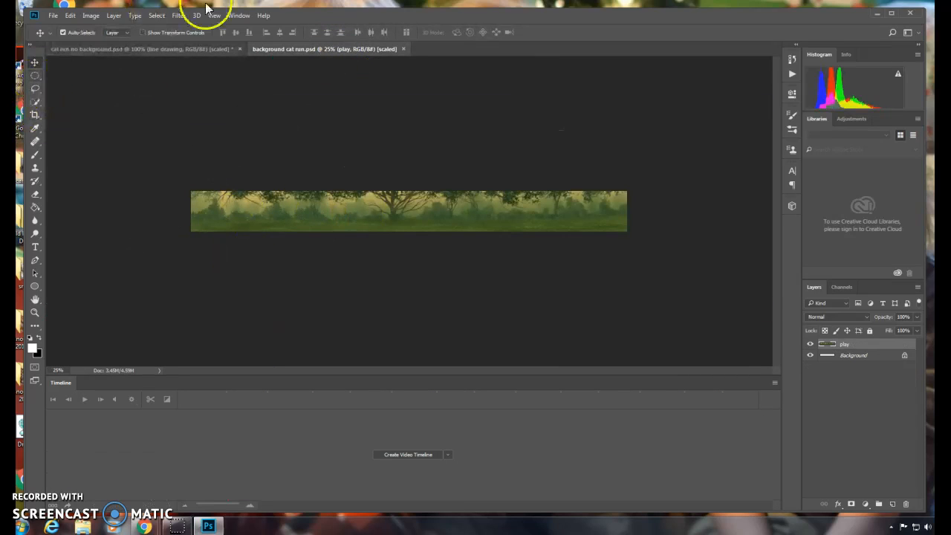
{"action": "left_click", "coordinate": [156, 15]}
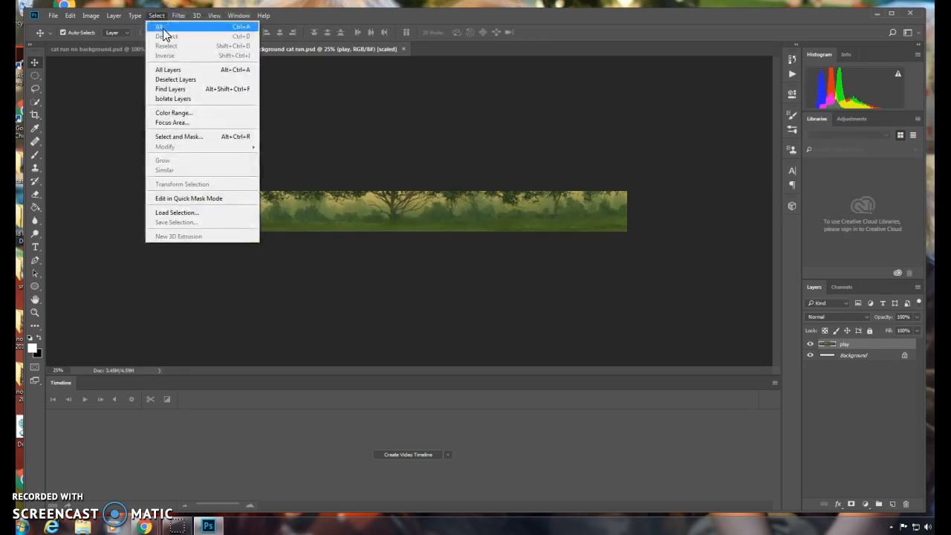
{"action": "left_click", "coordinate": [164, 28]}
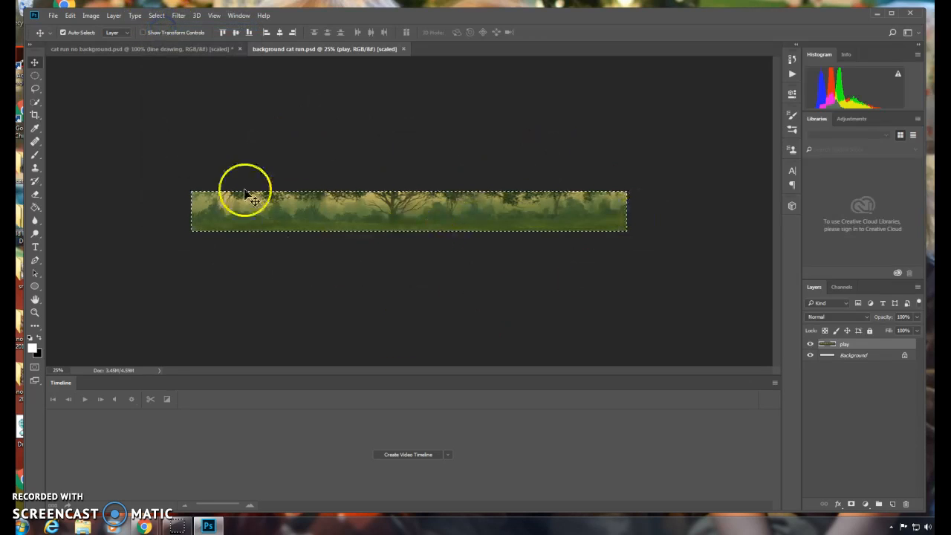
{"action": "left_click", "coordinate": [71, 16]}
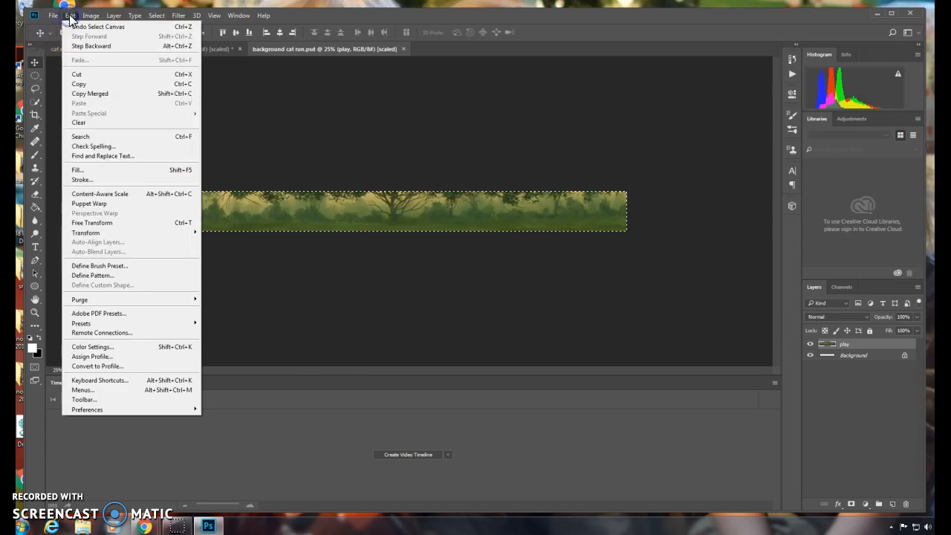
{"action": "left_click", "coordinate": [85, 86]}
Step: Return to the cat document, select Layer 7 and paste the forest background above it
{"action": "left_click", "coordinate": [106, 51]}
{"action": "left_click", "coordinate": [864, 395]}
{"action": "left_click", "coordinate": [849, 382]}
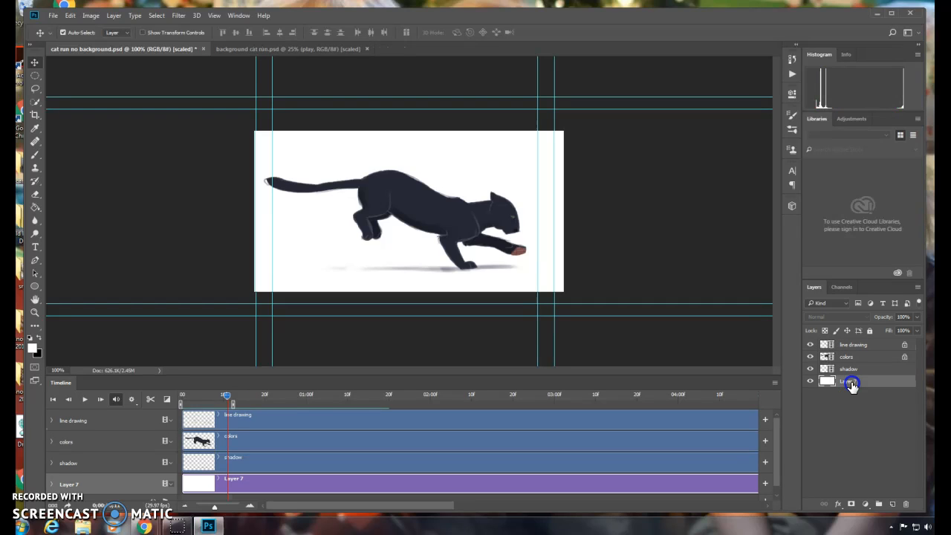
{"action": "left_click", "coordinate": [70, 16]}
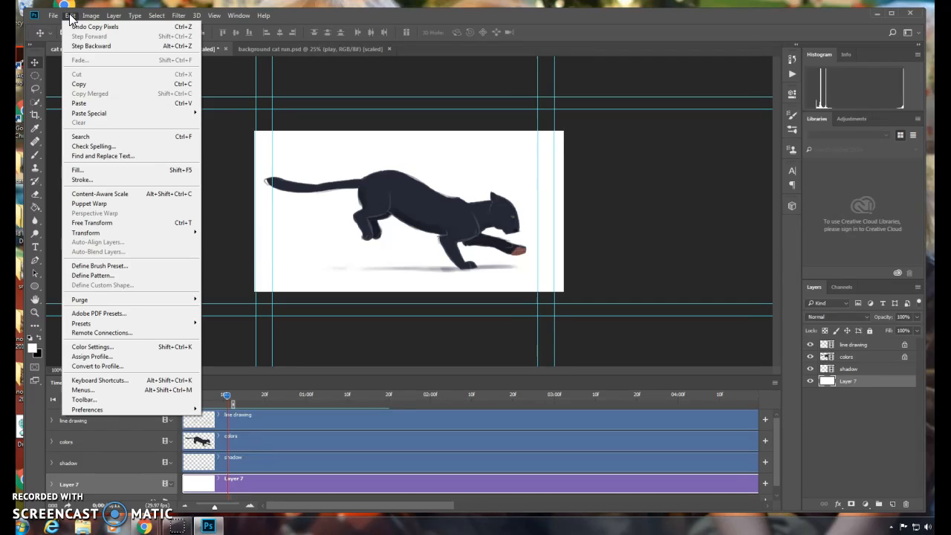
{"action": "left_click", "coordinate": [97, 104]}
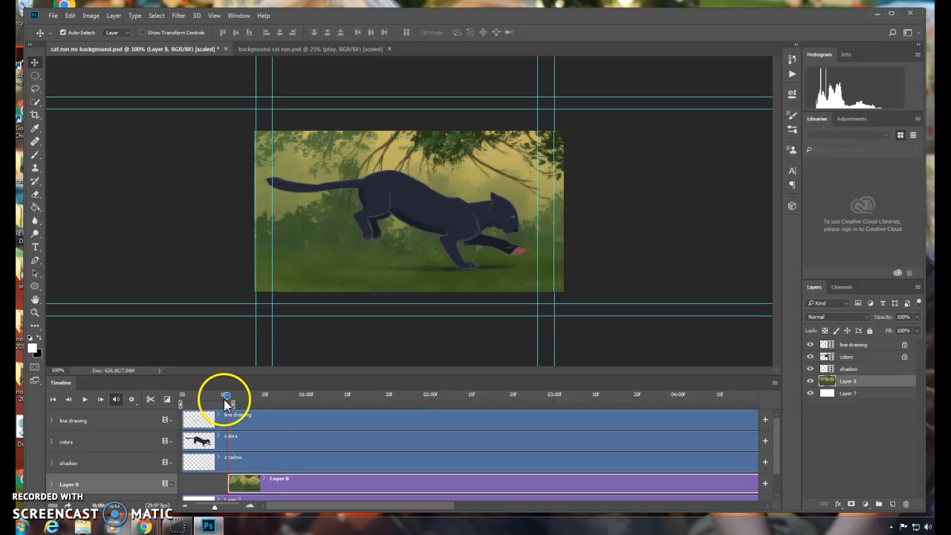
Step: Move the pasted background clip so it starts at the beginning of the timeline
{"action": "left_click_drag", "start_coordinate": [226, 396], "coordinate": [180, 398]}
{"action": "left_click_drag", "start_coordinate": [253, 481], "coordinate": [211, 489]}
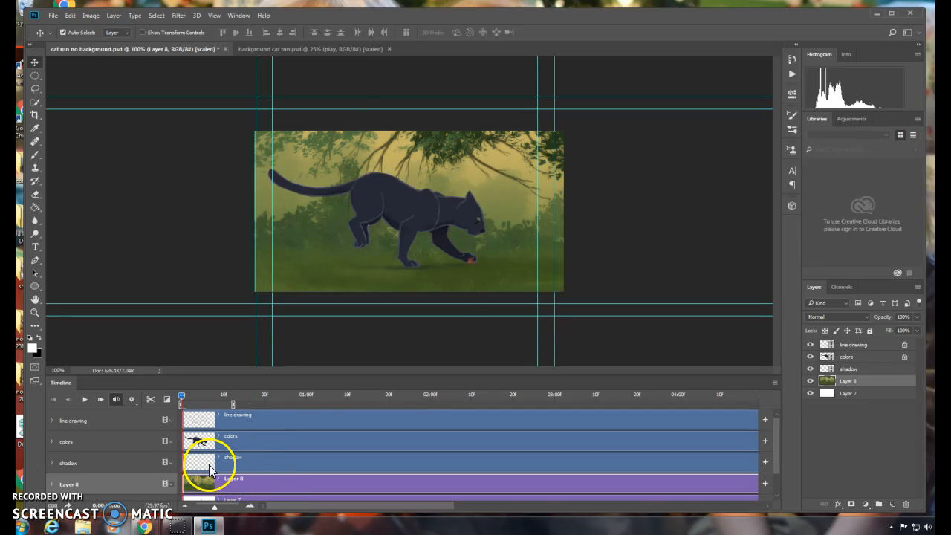
Step: Play the animation to preview the cat over the new background
{"action": "left_click", "coordinate": [84, 400]}
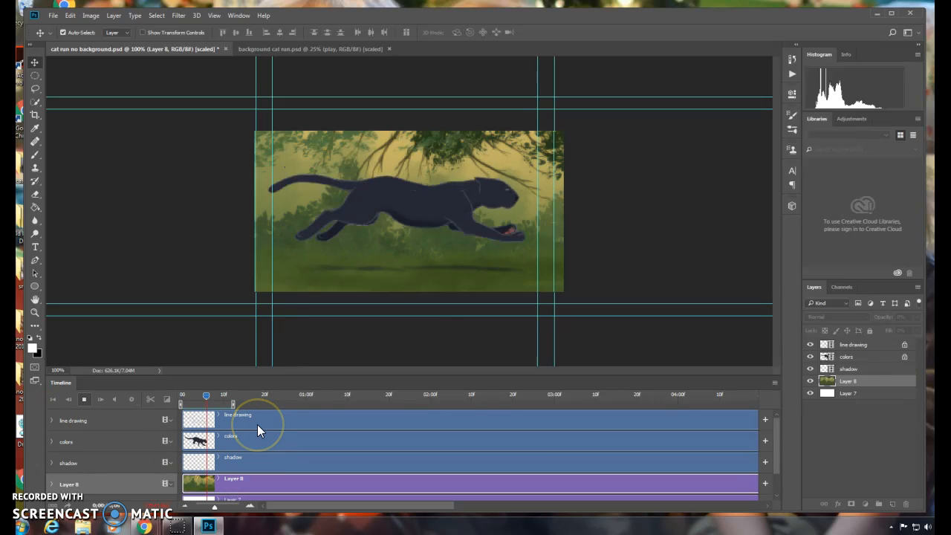
{"action": "left_click", "coordinate": [778, 498]}
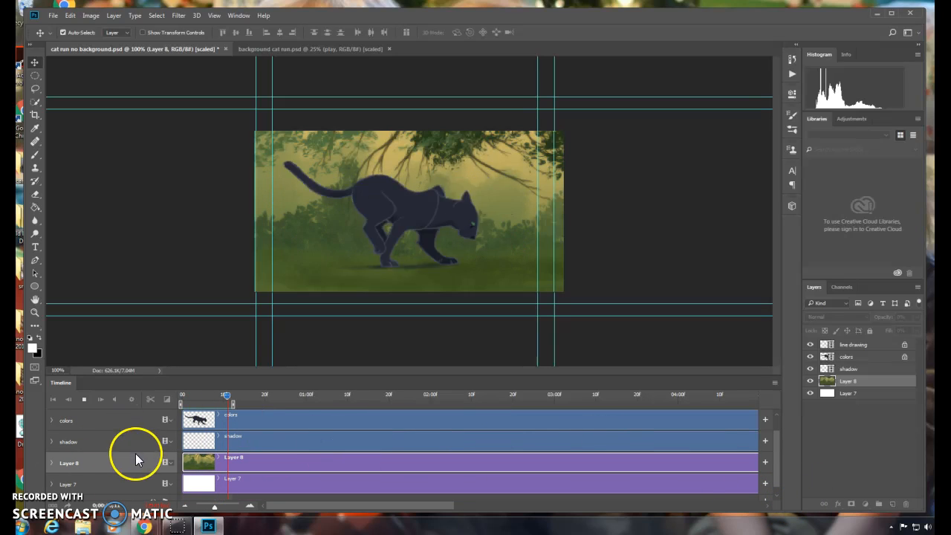
{"action": "left_click", "coordinate": [86, 400]}
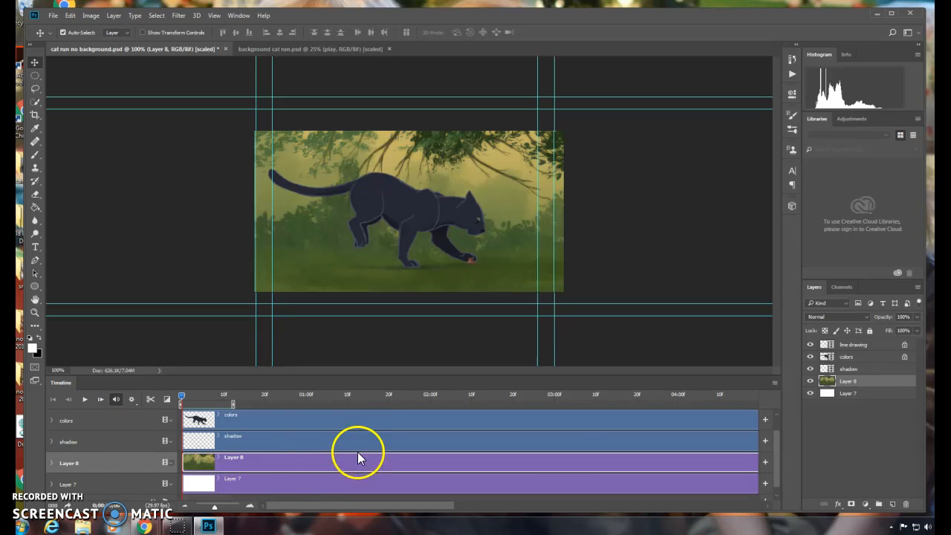
Step: Expand the background layer's track and add a Position keyframe at the first frame
{"action": "left_click", "coordinate": [51, 464]}
{"action": "left_click", "coordinate": [115, 464]}
{"action": "left_click_drag", "start_coordinate": [778, 446], "coordinate": [778, 461]}
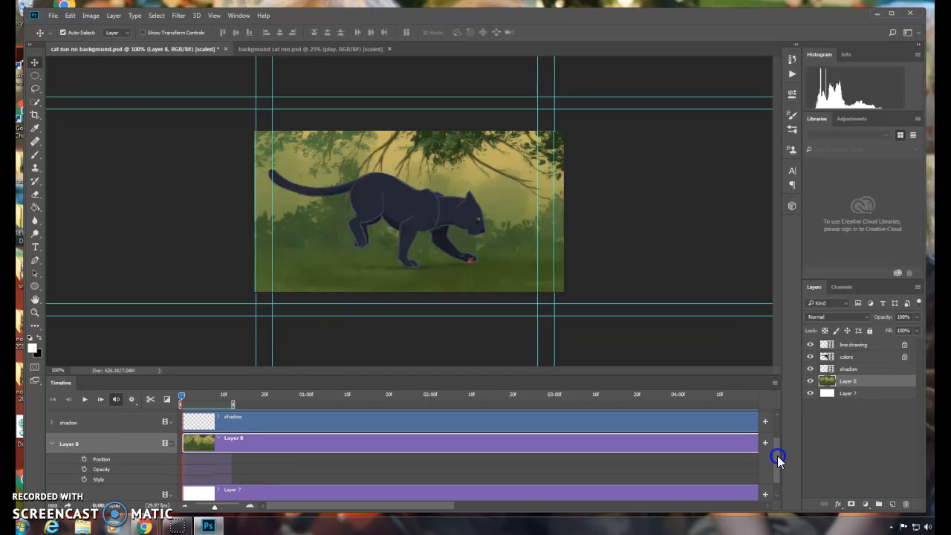
{"action": "left_click", "coordinate": [83, 460]}
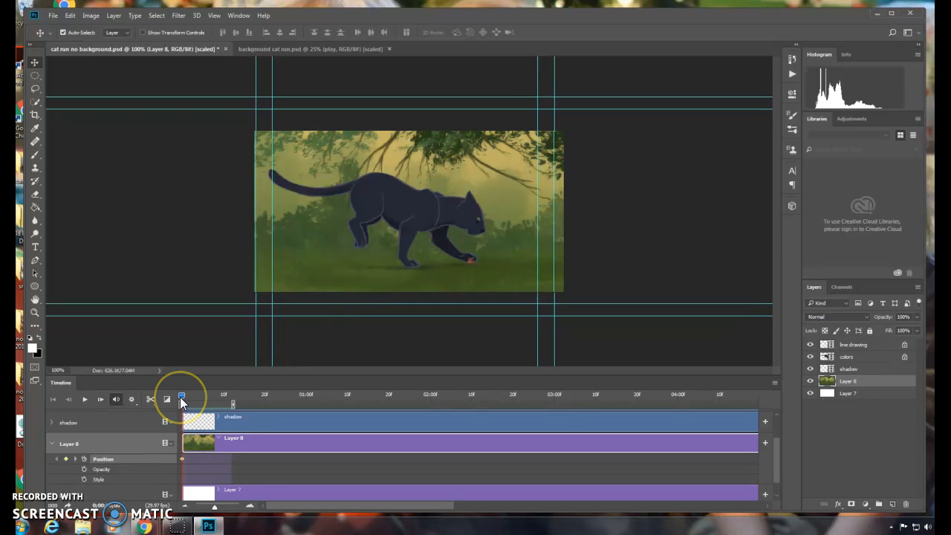
Step: At about frame 10, shift the background image leftward to create a second position keyframe
{"action": "left_click_drag", "start_coordinate": [183, 396], "coordinate": [230, 399]}
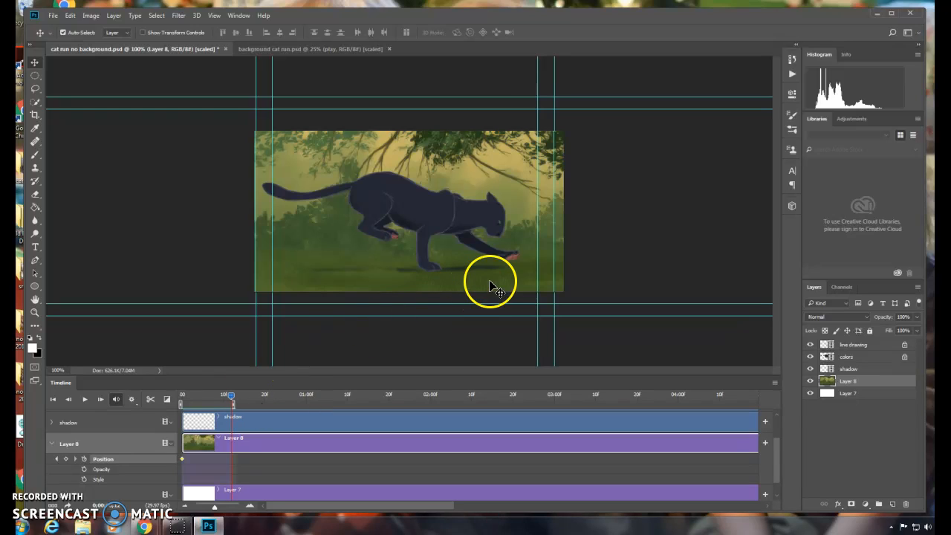
{"action": "left_click_drag", "start_coordinate": [554, 279], "coordinate": [52, 290]}
{"action": "left_click_drag", "start_coordinate": [436, 215], "coordinate": [160, 162]}
{"action": "left_click_drag", "start_coordinate": [479, 157], "coordinate": [215, 156]}
{"action": "left_click_drag", "start_coordinate": [438, 159], "coordinate": [387, 149]}
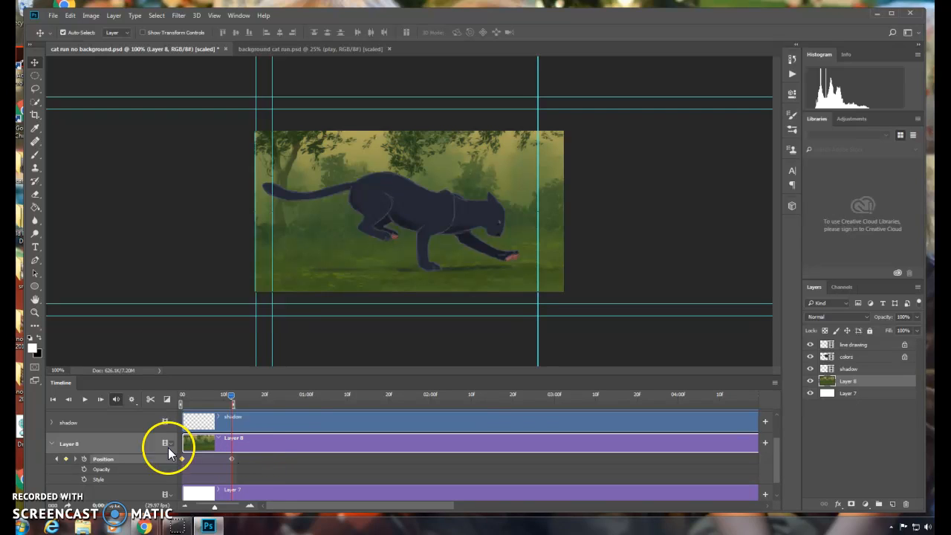
Step: Preview the motion, then reposition the background at the frame 10 keyframe further to the right
{"action": "left_click", "coordinate": [85, 402]}
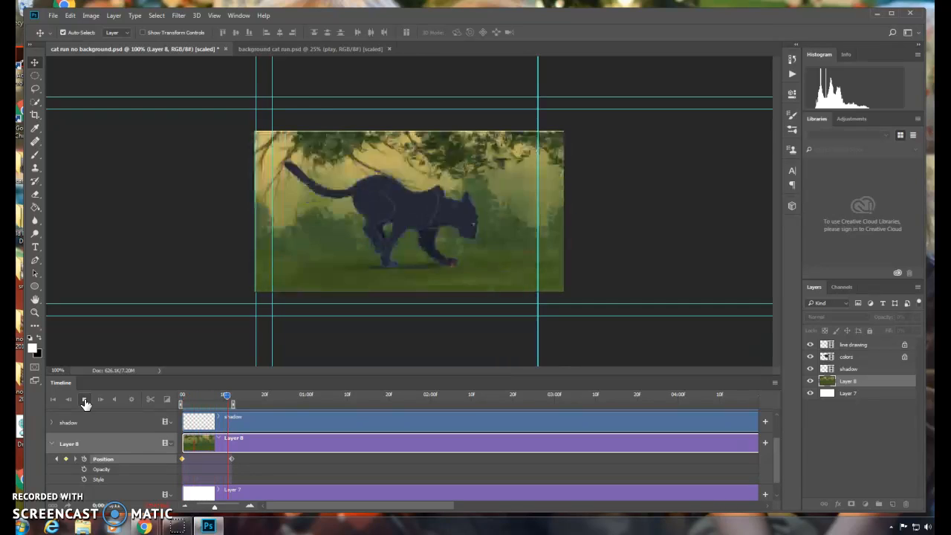
{"action": "left_click", "coordinate": [84, 400]}
{"action": "left_click_drag", "start_coordinate": [202, 395], "coordinate": [232, 403]}
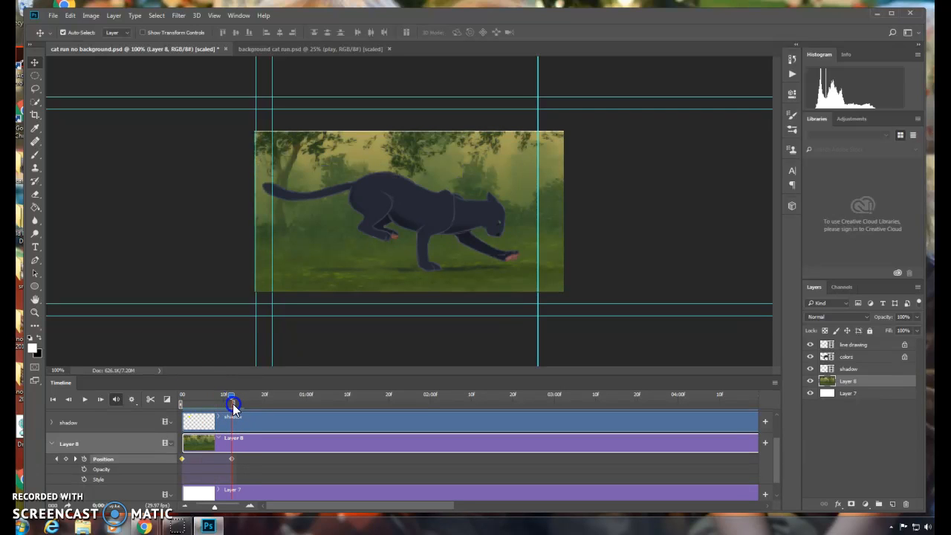
{"action": "left_click_drag", "start_coordinate": [480, 284], "coordinate": [647, 283]}
{"action": "left_click_drag", "start_coordinate": [333, 290], "coordinate": [510, 278]}
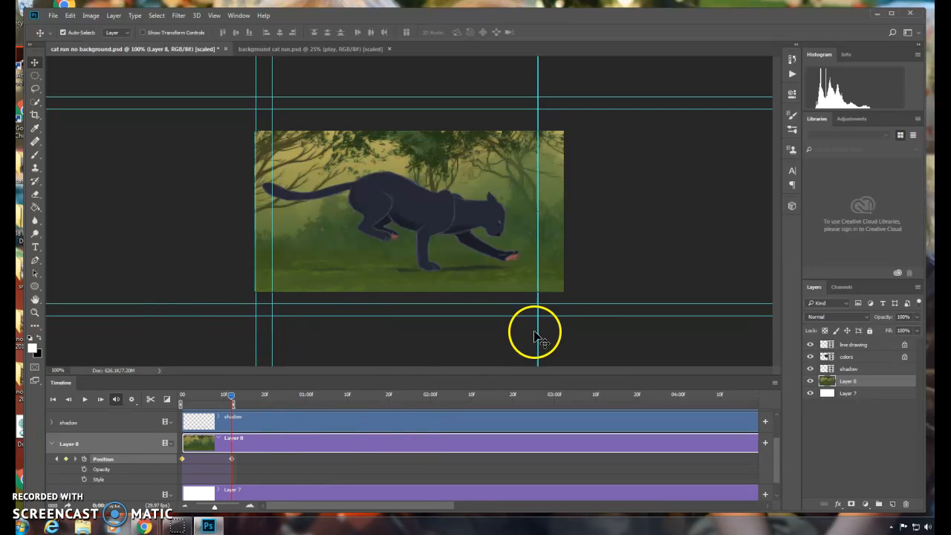
Step: Preview again and nudge the background slightly left at the frame 10 keyframe
{"action": "left_click", "coordinate": [84, 402]}
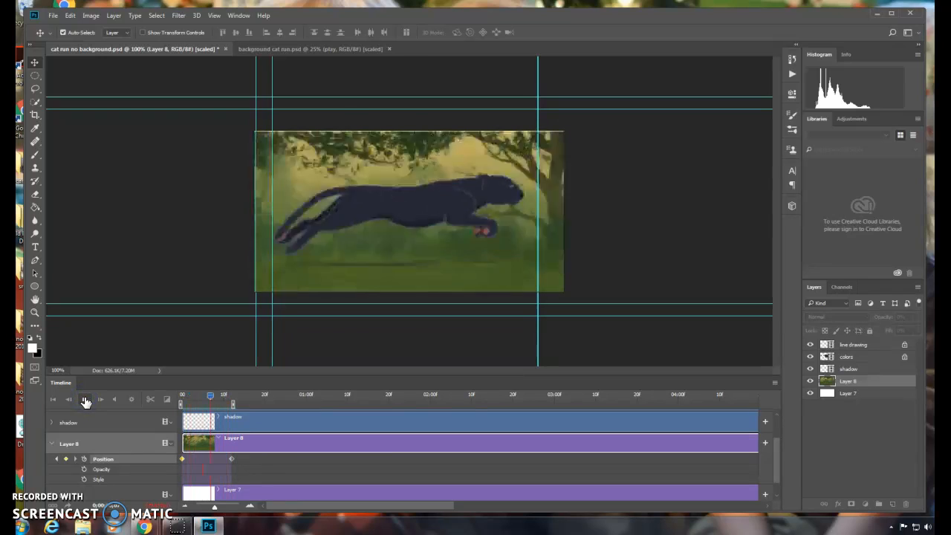
{"action": "left_click", "coordinate": [85, 400]}
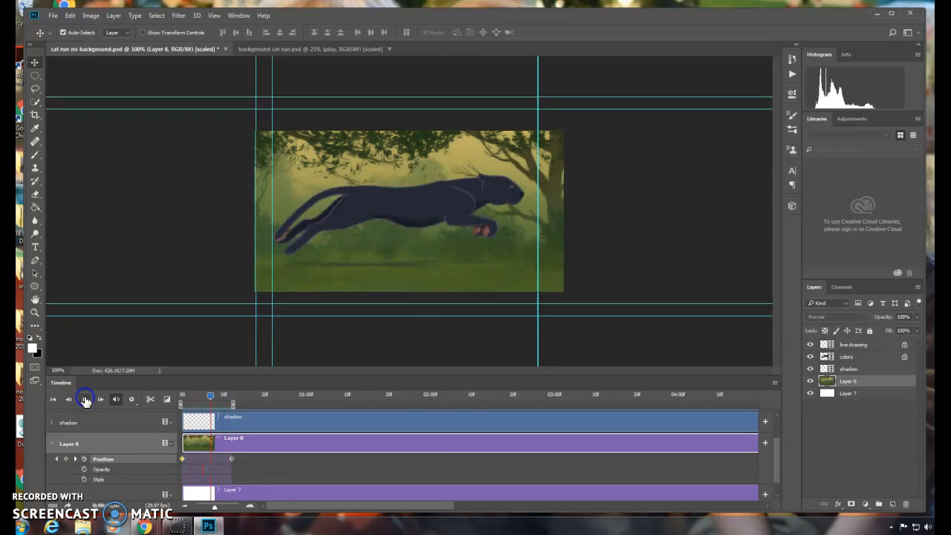
{"action": "left_click_drag", "start_coordinate": [211, 400], "coordinate": [232, 400]}
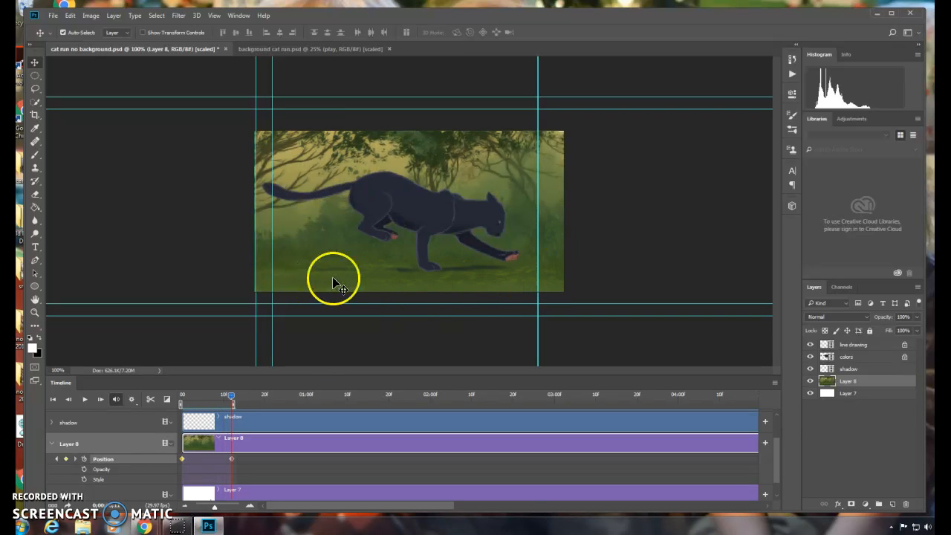
{"action": "left_click_drag", "start_coordinate": [490, 288], "coordinate": [451, 287]}
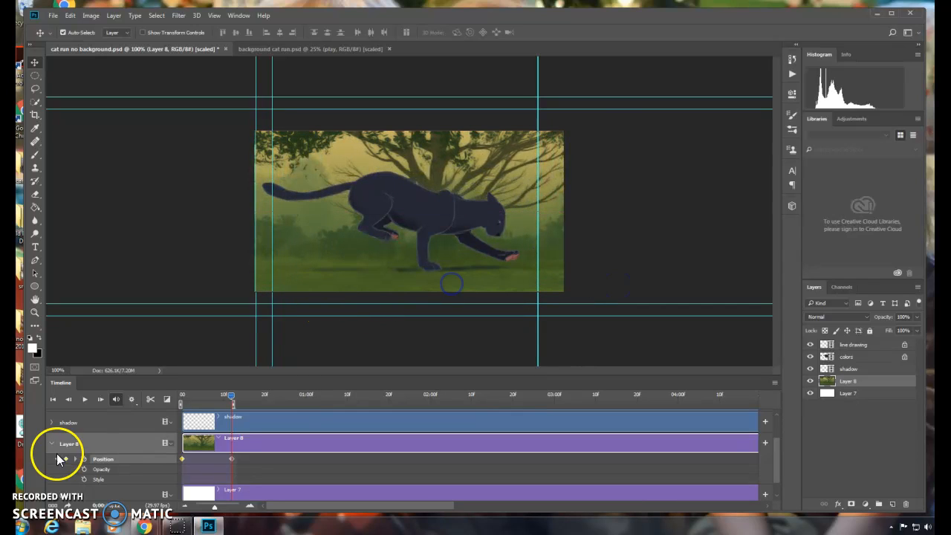
Step: Play the animation to check the background movement
{"action": "left_click", "coordinate": [84, 400]}
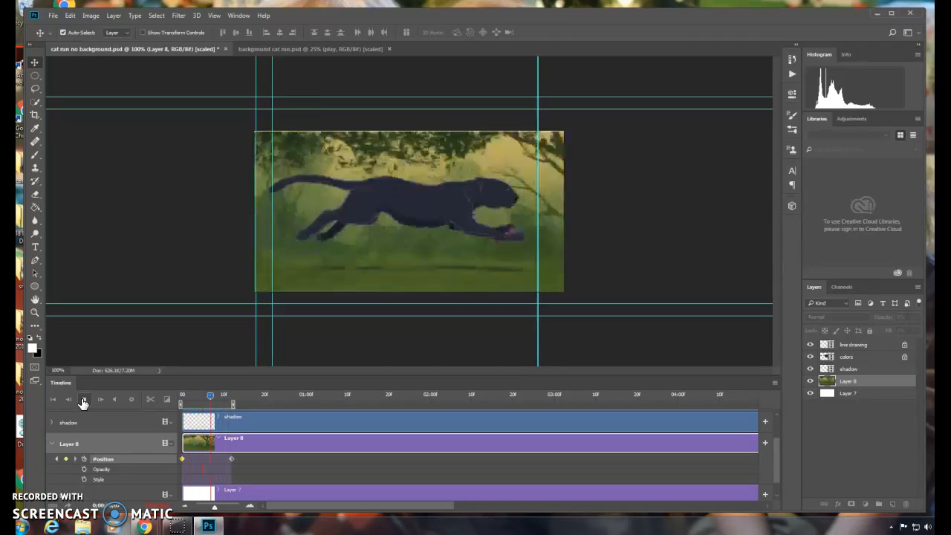
{"action": "left_click", "coordinate": [276, 404]}
{"action": "left_click", "coordinate": [86, 405]}
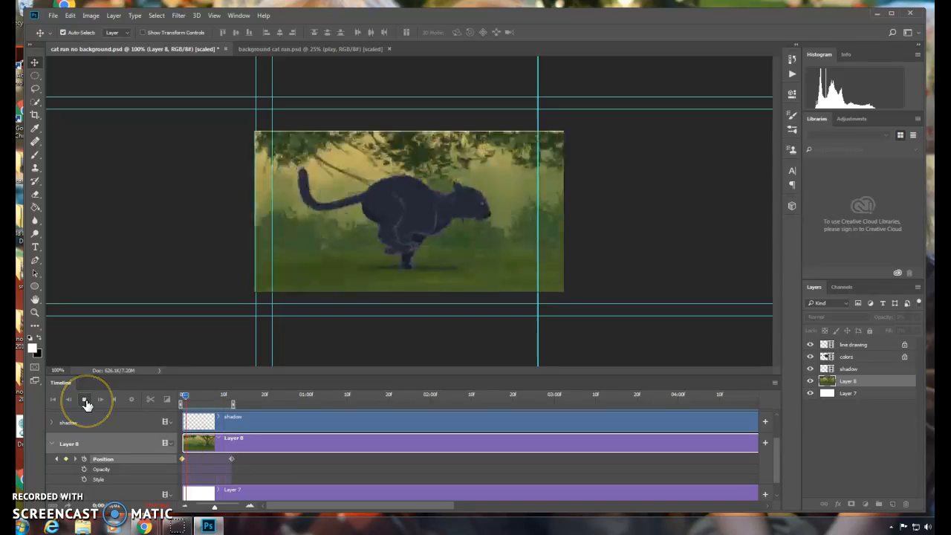
{"action": "left_click", "coordinate": [86, 402]}
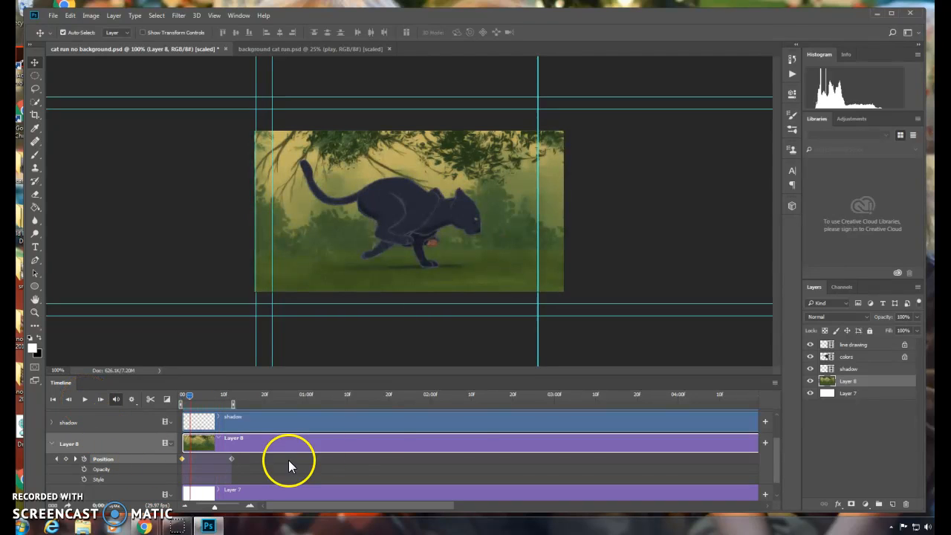
Step: Trim the line drawing clip so it ends at about frame 10
{"action": "mouse_move", "coordinate": [777, 442]}
{"action": "left_mouse_down"}
{"action": "mouse_move", "coordinate": [781, 420]}
{"action": "mouse_move", "coordinate": [781, 448]}
{"action": "mouse_move", "coordinate": [773, 423]}
{"action": "left_mouse_up"}
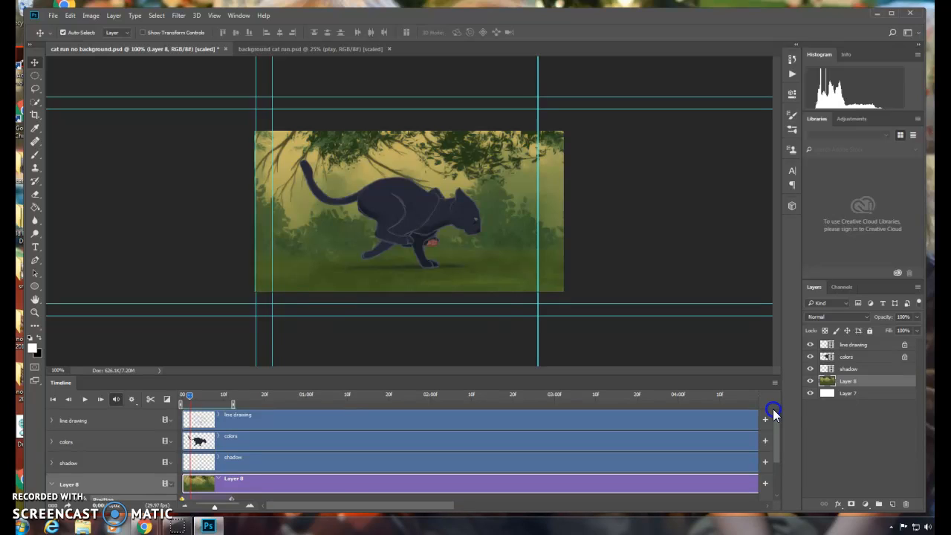
{"action": "left_click_drag", "start_coordinate": [319, 508], "coordinate": [631, 512]}
{"action": "mouse_move", "coordinate": [474, 421]}
{"action": "left_mouse_down"}
{"action": "mouse_move", "coordinate": [155, 439]}
{"action": "mouse_move", "coordinate": [325, 431]}
{"action": "mouse_move", "coordinate": [231, 429]}
{"action": "left_mouse_up"}
Step: Trim the colors clip so it ends at about frame 10, matching the line drawing clip
{"action": "left_click", "coordinate": [315, 442]}
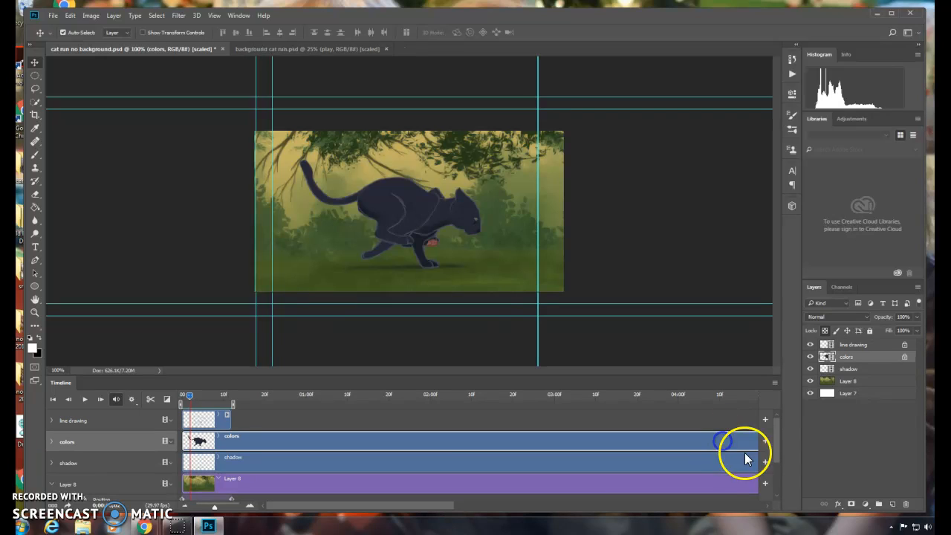
{"action": "left_click_drag", "start_coordinate": [446, 510], "coordinate": [661, 510]}
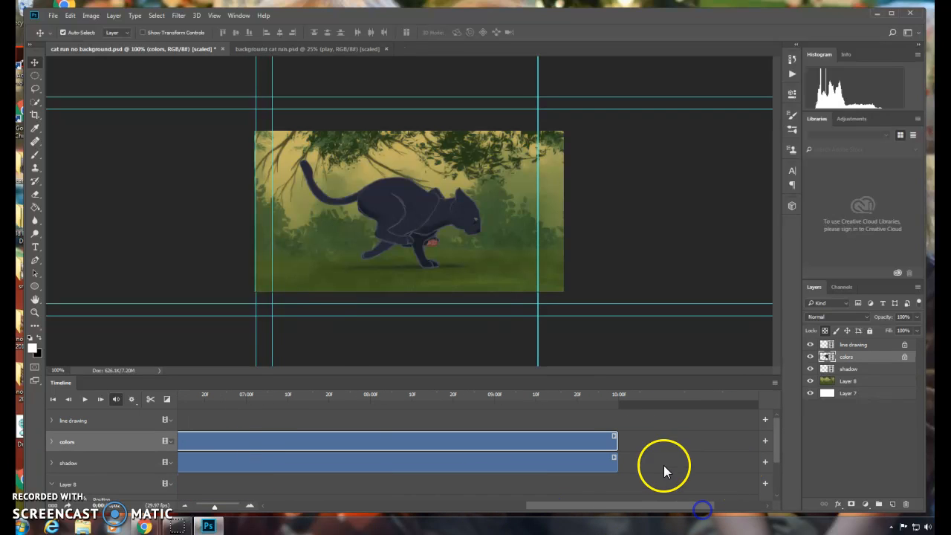
{"action": "left_click_drag", "start_coordinate": [613, 441], "coordinate": [226, 453]}
Step: Trim the shadow clip so it also ends at about frame 10
{"action": "left_click", "coordinate": [712, 456]}
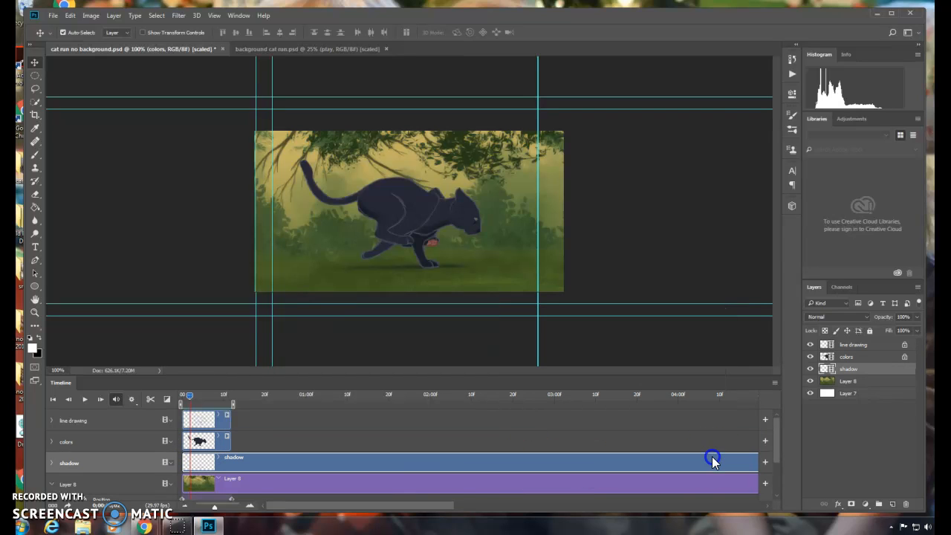
{"action": "left_click", "coordinate": [437, 506]}
{"action": "left_click_drag", "start_coordinate": [437, 510], "coordinate": [738, 510]}
{"action": "left_click_drag", "start_coordinate": [489, 463], "coordinate": [229, 470]}
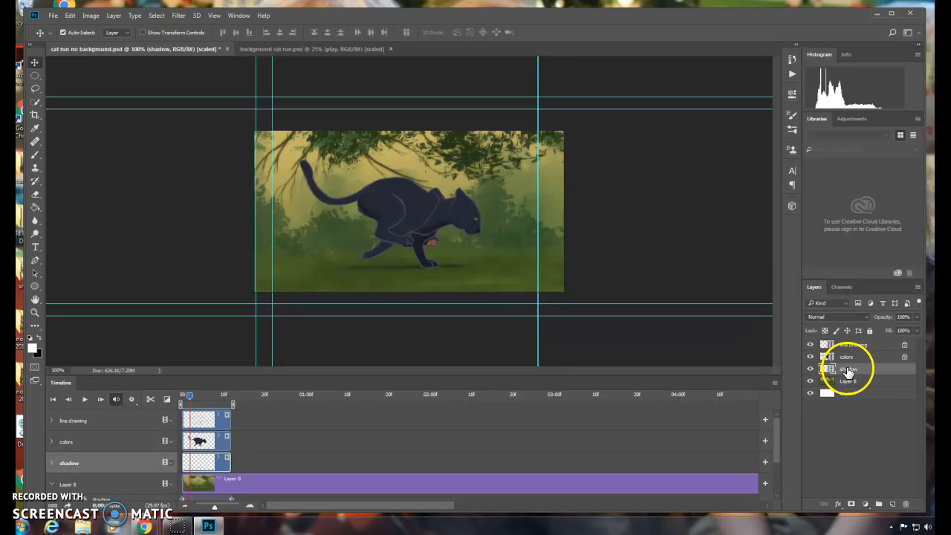
Step: Select the line drawing, colors and shadow layers and duplicate them into the same document
{"action": "left_click", "coordinate": [852, 356], "text": "shift"}
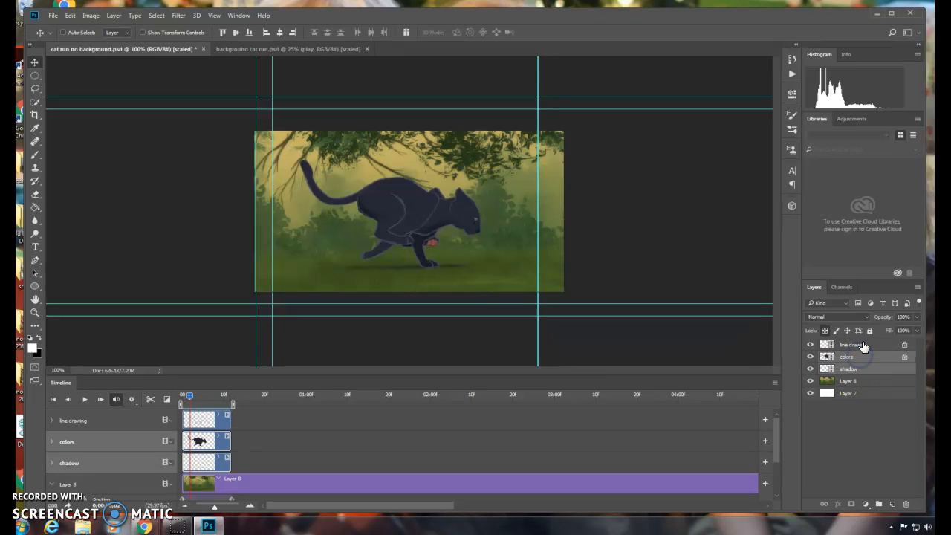
{"action": "left_click", "coordinate": [862, 345], "text": "shift"}
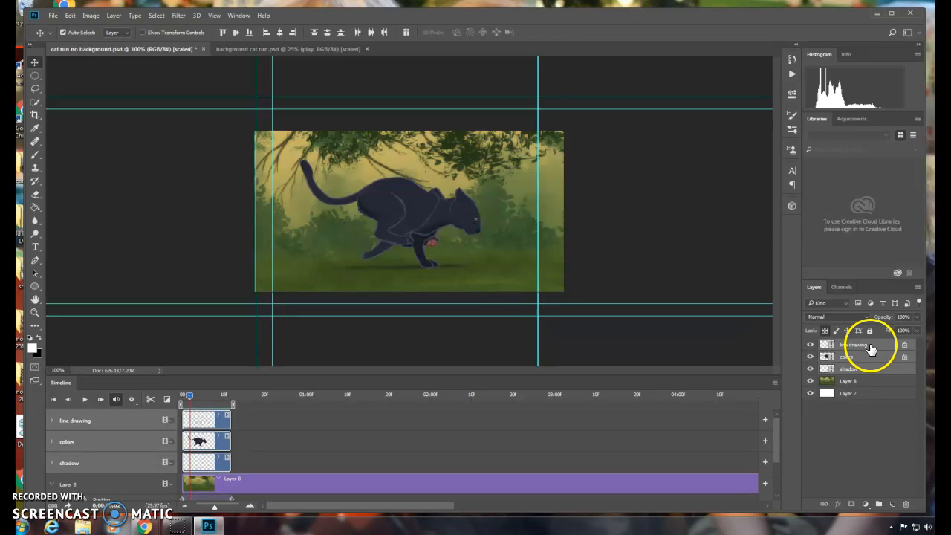
{"action": "right_click", "coordinate": [870, 347]}
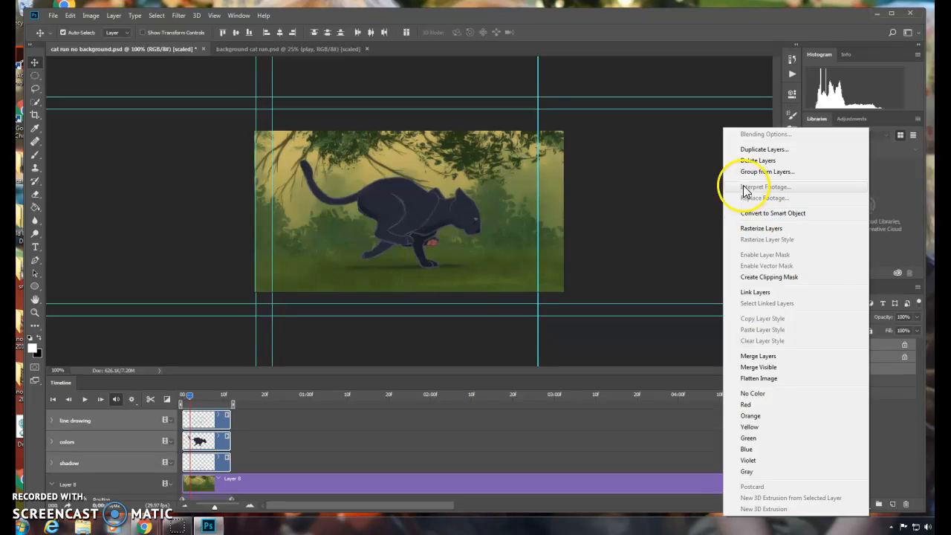
{"action": "left_click", "coordinate": [760, 151]}
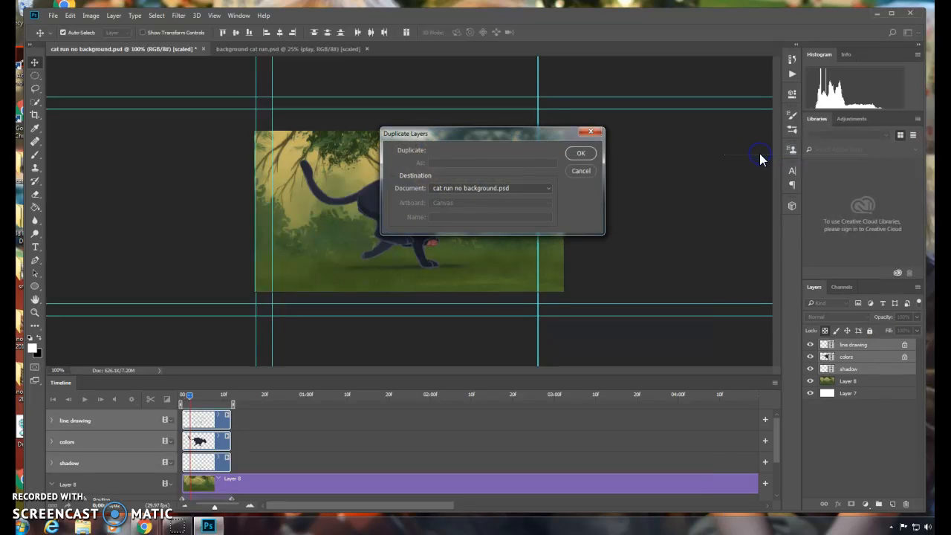
{"action": "left_click", "coordinate": [574, 154]}
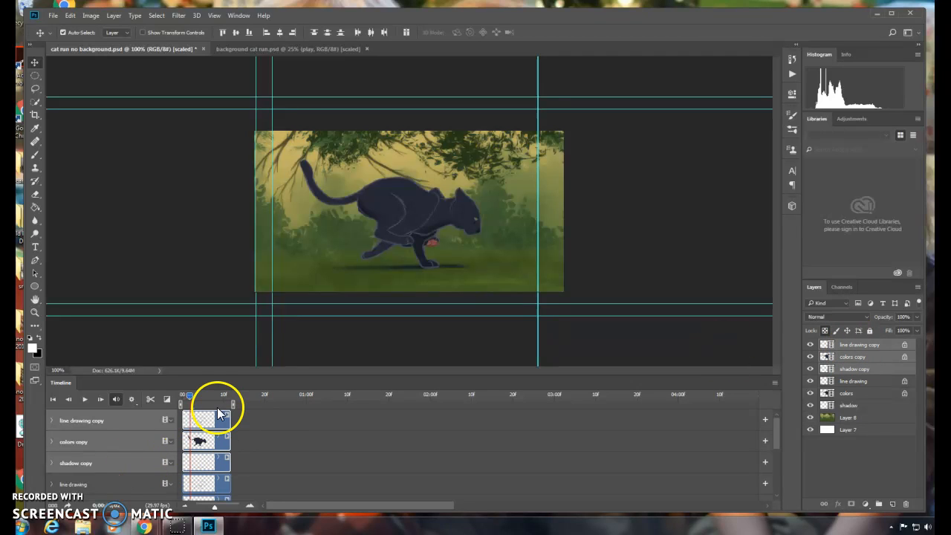
Step: Move the duplicated clips so they start at about frame 10, right after the originals
{"action": "mouse_move", "coordinate": [218, 422]}
{"action": "left_mouse_down"}
{"action": "mouse_move", "coordinate": [263, 420]}
{"action": "mouse_move", "coordinate": [257, 403]}
{"action": "mouse_move", "coordinate": [282, 405]}
{"action": "left_mouse_up"}
Step: Trim the background Layer 8 clip so it ends at about frame 24, with the duplicated clips
{"action": "scroll", "coordinate": [361, 439], "scroll_direction": "down", "scroll_amount": 4}
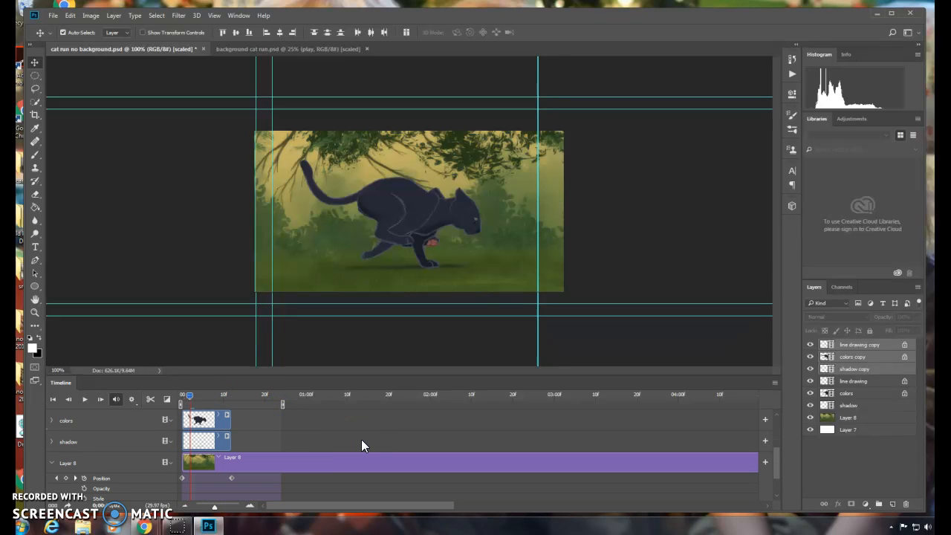
{"action": "left_click", "coordinate": [354, 463]}
{"action": "left_click_drag", "start_coordinate": [344, 506], "coordinate": [490, 505]}
{"action": "left_click_drag", "start_coordinate": [333, 460], "coordinate": [278, 482]}
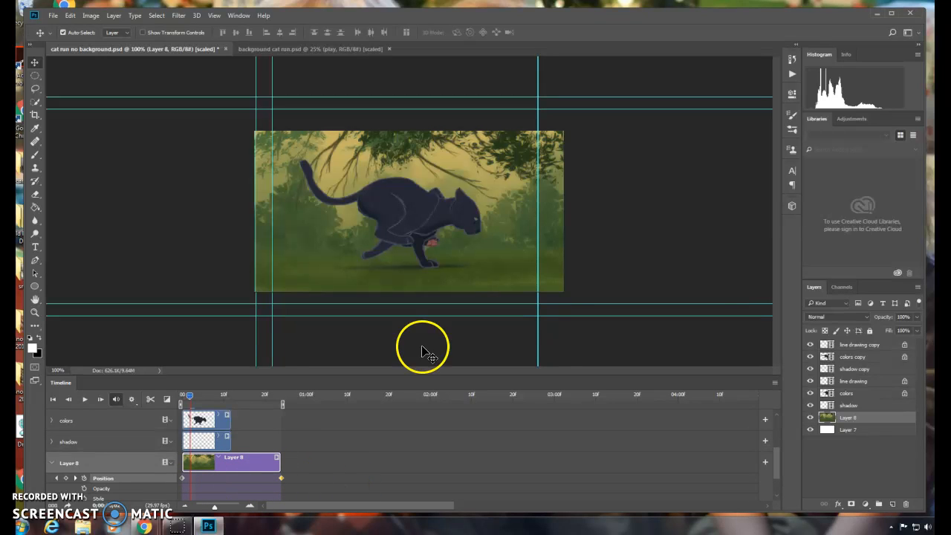
Step: Reposition the background image leftward on the canvas to adjust its keyframed position
{"action": "left_click_drag", "start_coordinate": [550, 276], "coordinate": [202, 288]}
{"action": "left_click_drag", "start_coordinate": [565, 152], "coordinate": [101, 167]}
{"action": "left_click_drag", "start_coordinate": [476, 159], "coordinate": [219, 176]}
{"action": "left_click_drag", "start_coordinate": [520, 170], "coordinate": [535, 156]}
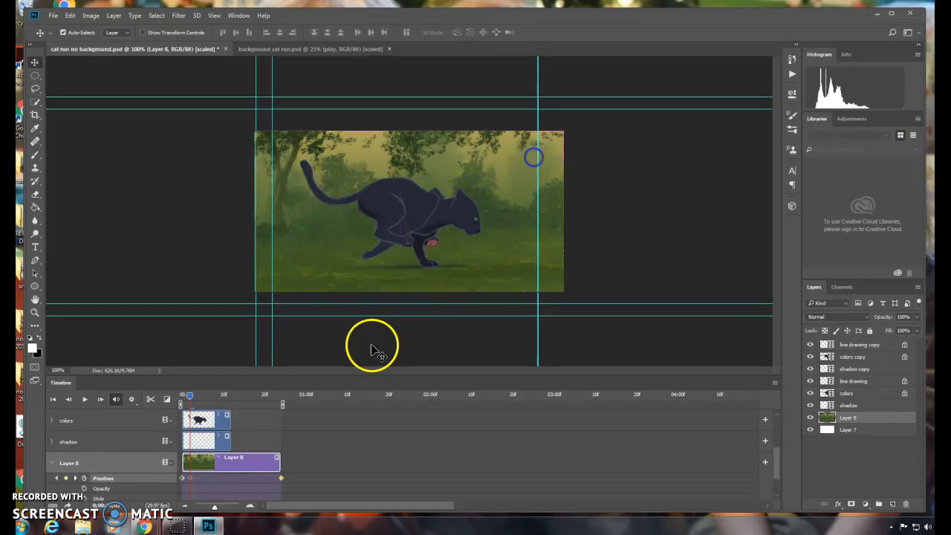
Step: Return the playhead to the start and play the animation to preview the extended run
{"action": "scroll", "coordinate": [275, 433], "scroll_direction": "up", "scroll_amount": 4}
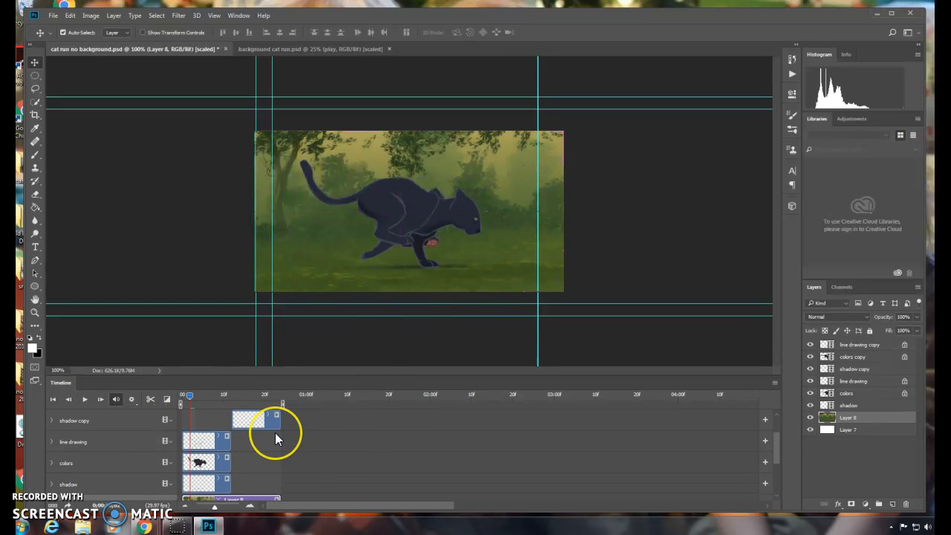
{"action": "scroll", "coordinate": [275, 432], "scroll_direction": "down", "scroll_amount": 4}
{"action": "left_click_drag", "start_coordinate": [190, 399], "coordinate": [174, 399]}
{"action": "left_click", "coordinate": [84, 399]}
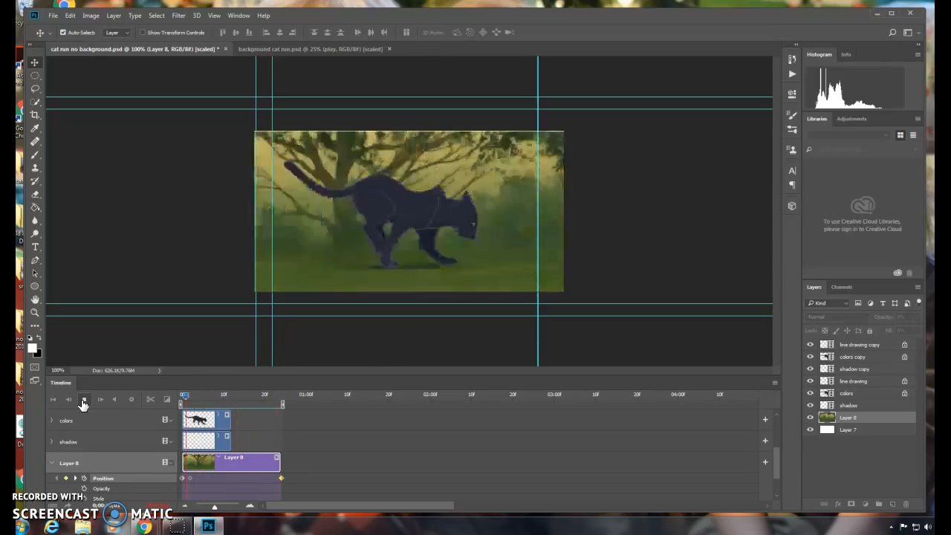
{"action": "left_click", "coordinate": [83, 401]}
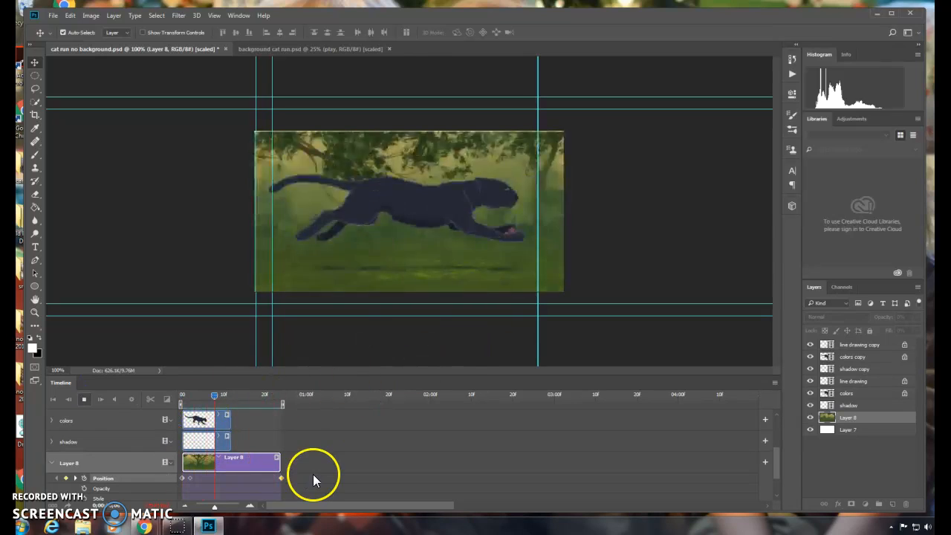